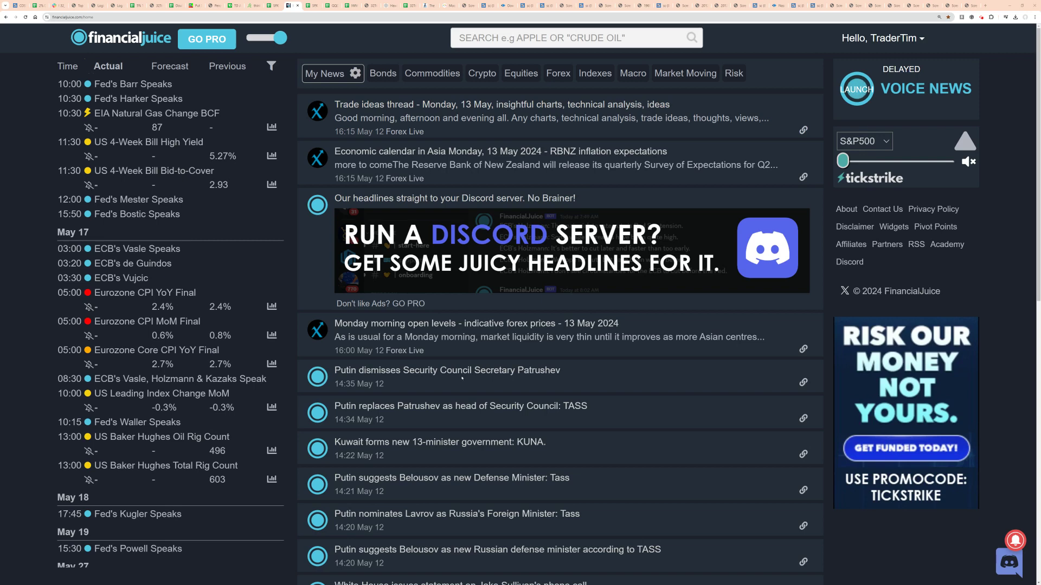
- Skim the latest market headlines in the FinancialJuice news feed
{"action": "scroll", "coordinate": [615, 385], "scroll_direction": "down", "scroll_amount": 3}
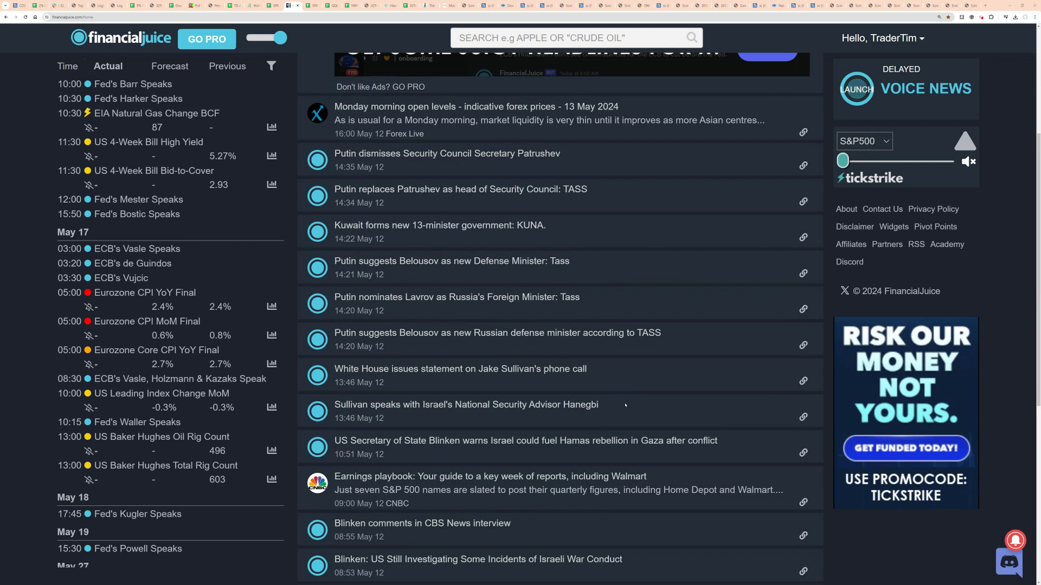
{"action": "scroll", "coordinate": [623, 400], "scroll_direction": "down", "scroll_amount": 1}
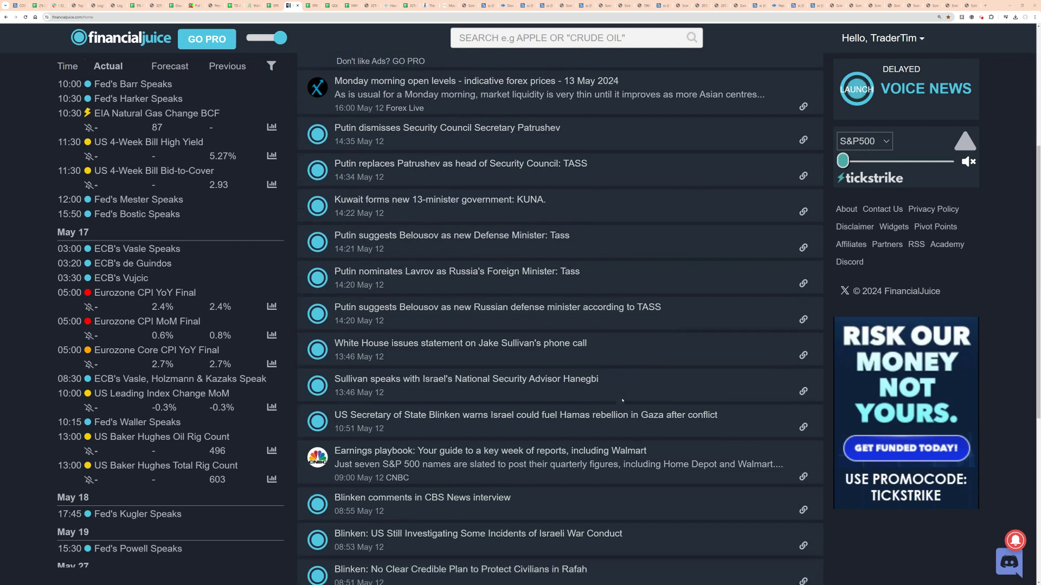
{"action": "scroll", "coordinate": [542, 385], "scroll_direction": "down", "scroll_amount": 1}
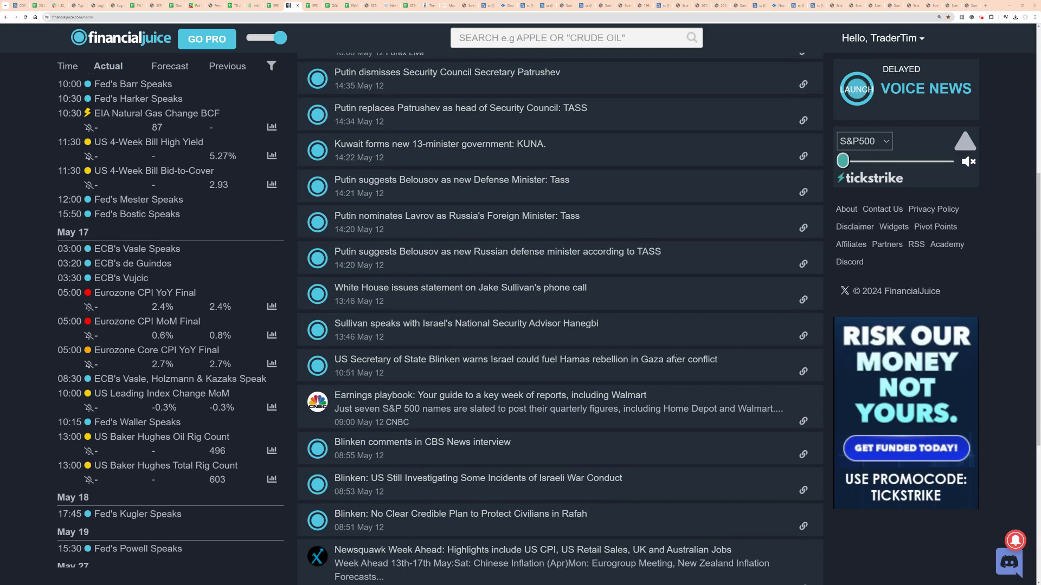
{"action": "scroll", "coordinate": [645, 346], "scroll_direction": "up", "scroll_amount": 5}
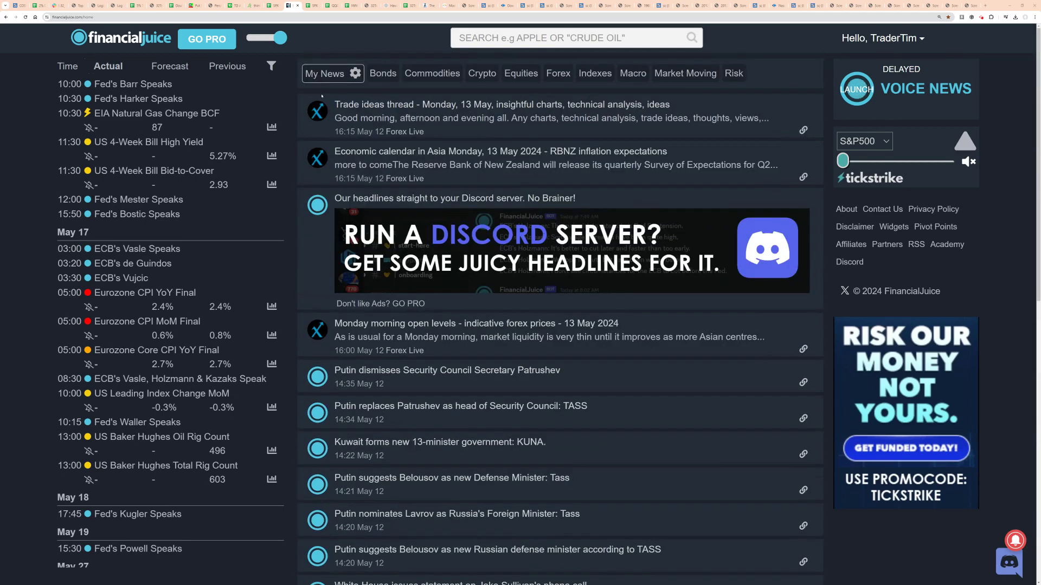
- Switch to the SPX Sheet spreadsheet and go through the daily close-to-close changes from May-2 to May-10
{"action": "mouse_move", "coordinate": [310, 11]}
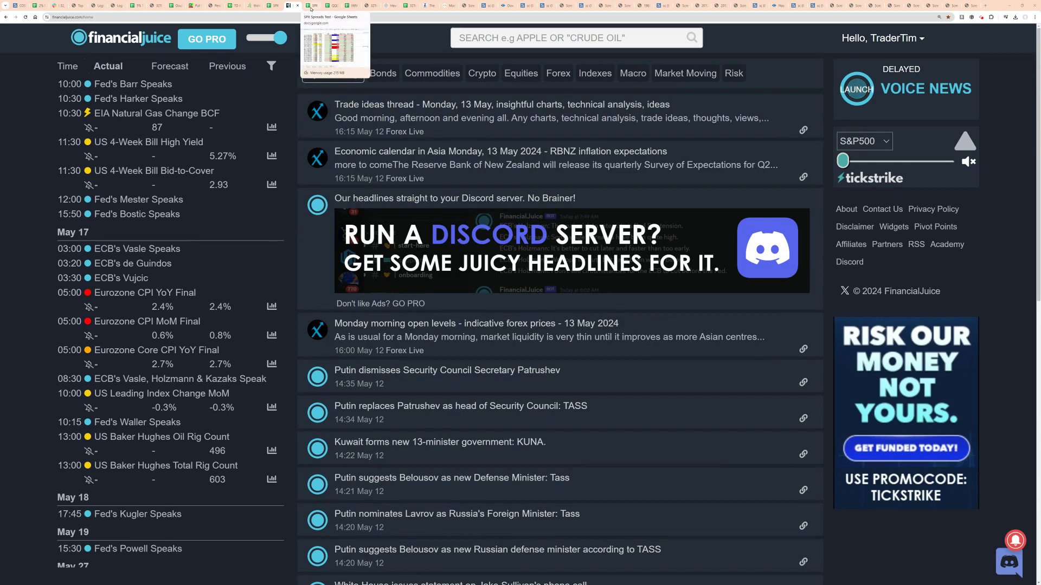
{"action": "left_click", "coordinate": [311, 10]}
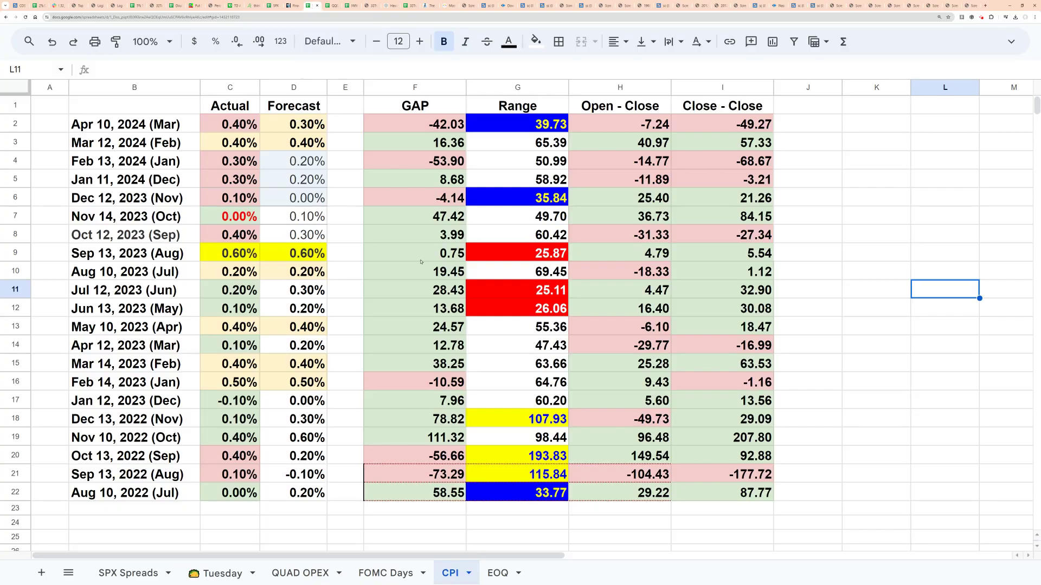
{"action": "left_click", "coordinate": [275, 8]}
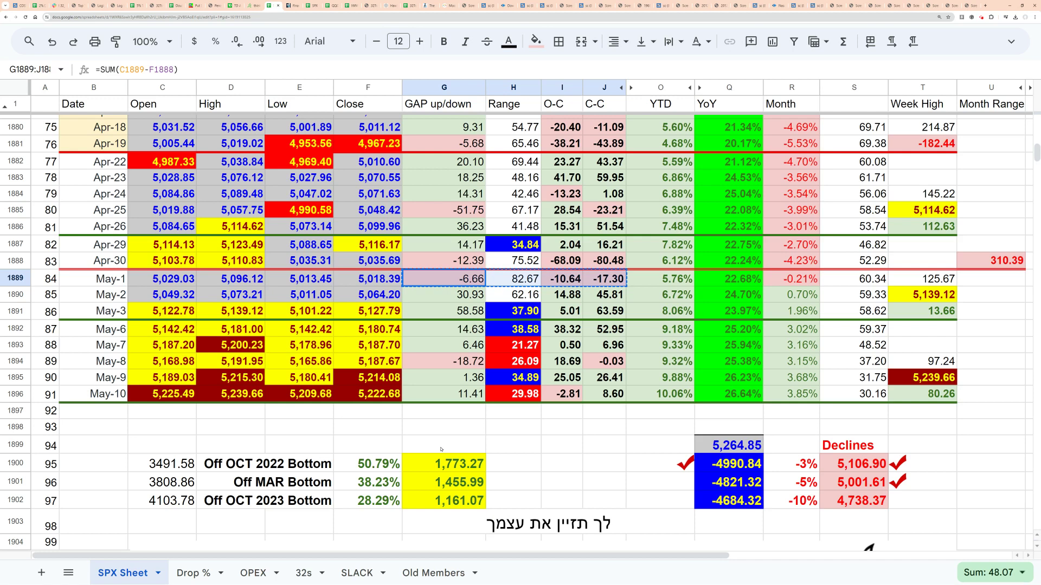
{"action": "left_click", "coordinate": [437, 428]}
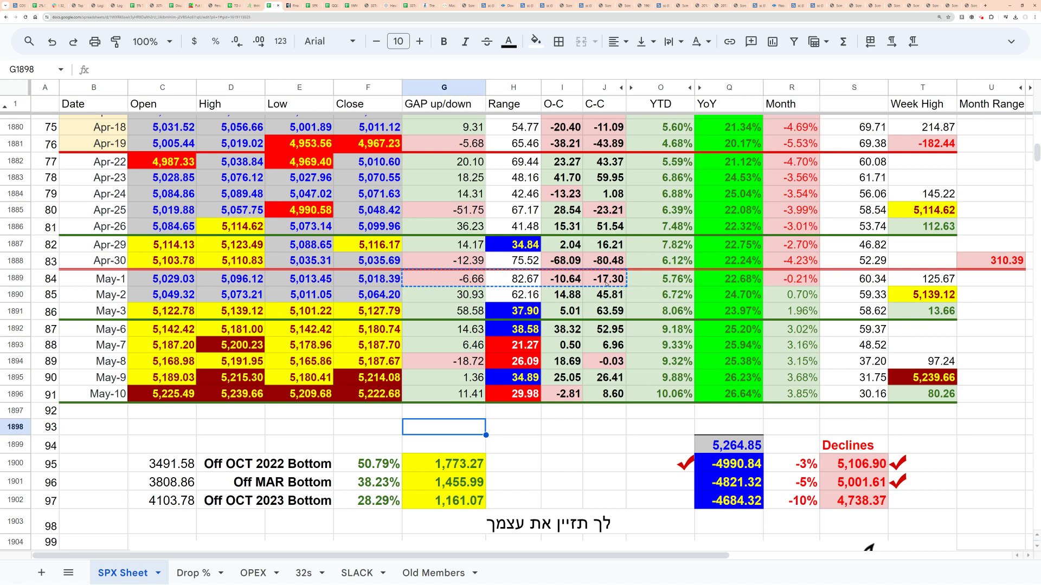
{"action": "left_click", "coordinate": [605, 295]}
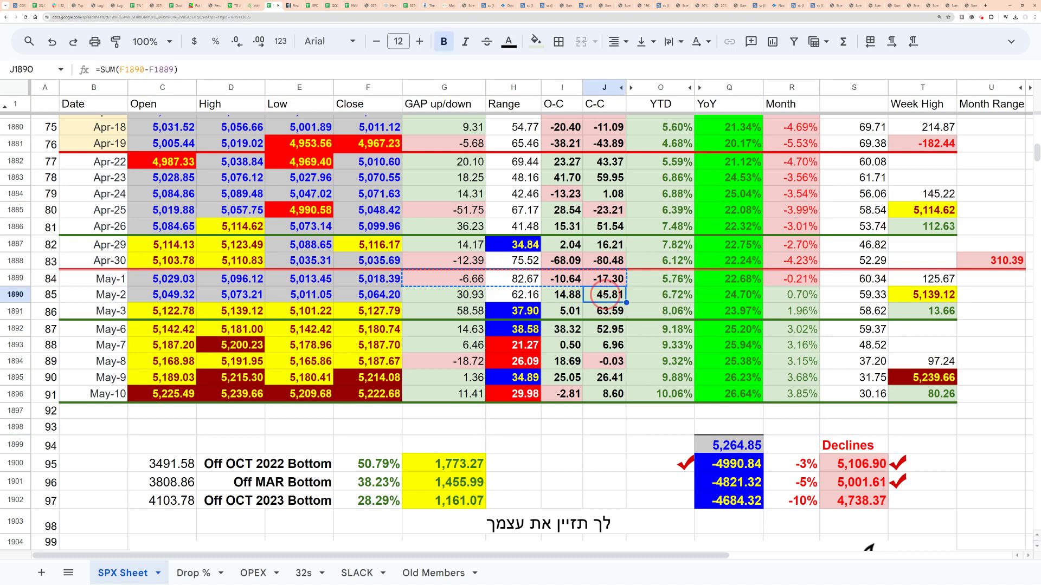
{"action": "left_click", "coordinate": [606, 311]}
{"action": "left_click", "coordinate": [608, 329]}
{"action": "left_click", "coordinate": [610, 345]}
{"action": "left_click", "coordinate": [605, 362]}
{"action": "left_click", "coordinate": [605, 377]}
{"action": "left_click", "coordinate": [599, 394]}
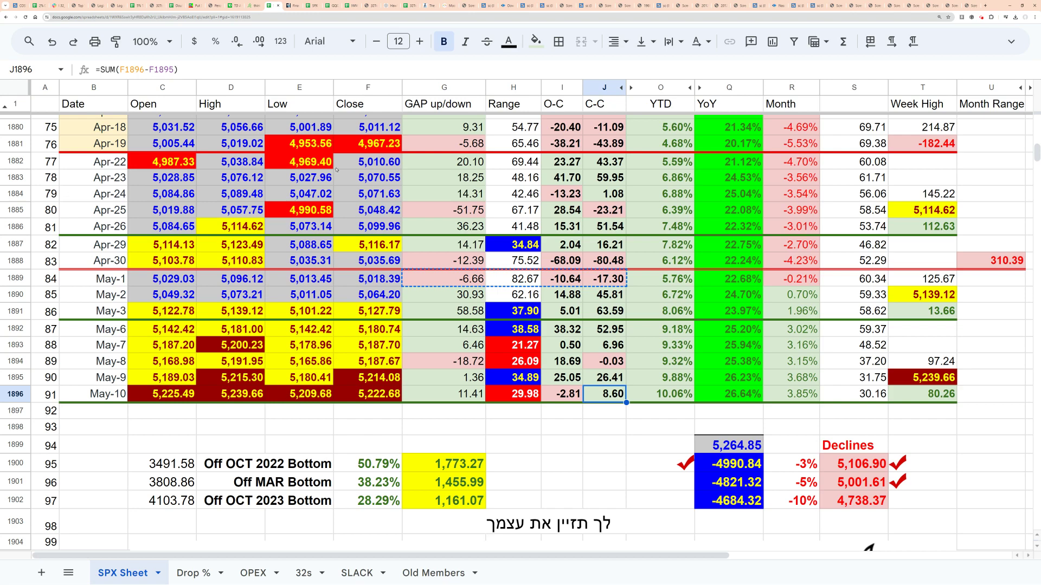
- Return to the CPI sheet and examine the date and Close - Close change of the March 12, 2024 release
{"action": "left_click", "coordinate": [292, 6]}
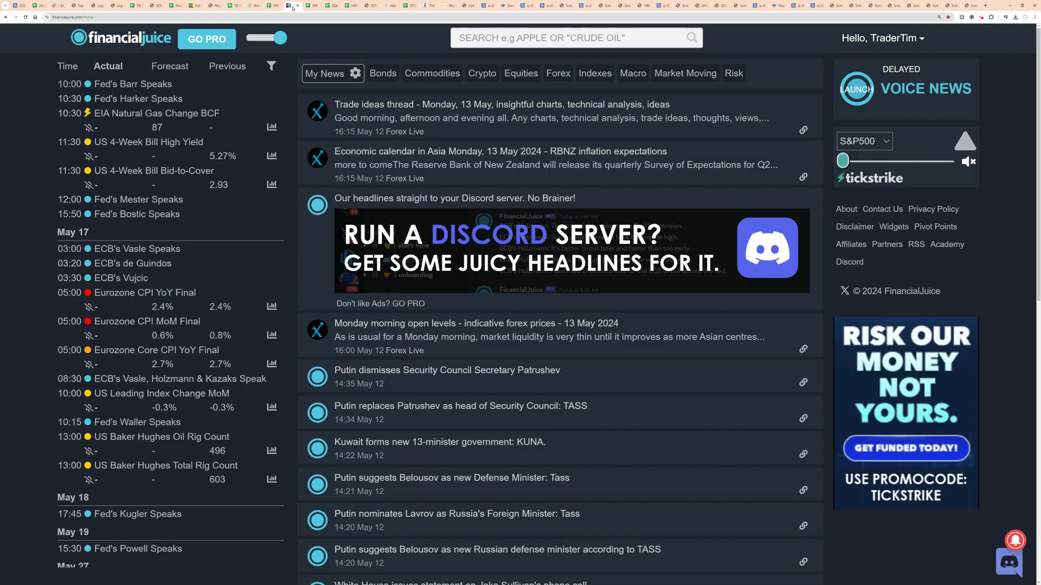
{"action": "left_click", "coordinate": [310, 6]}
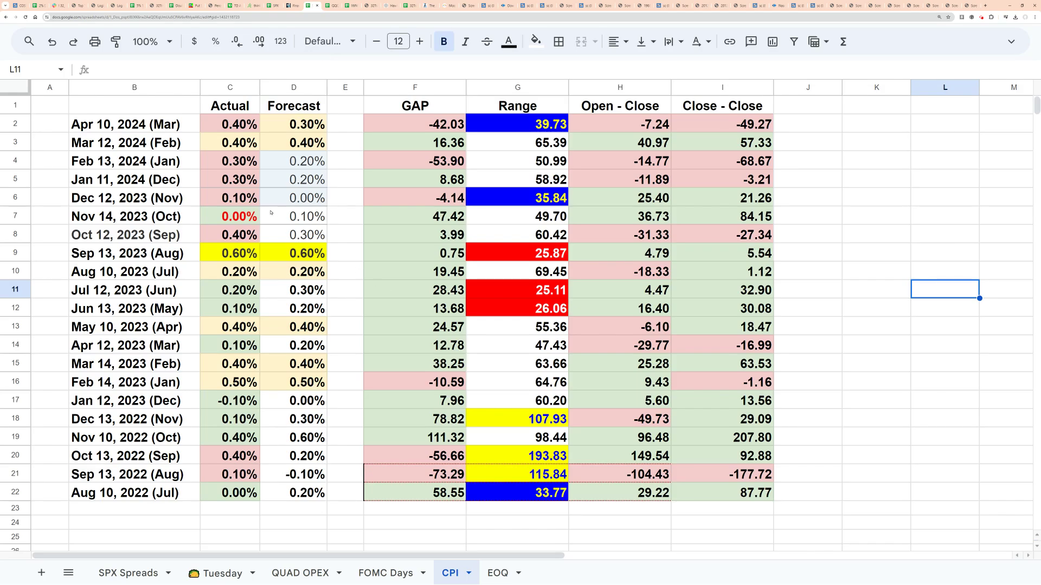
{"action": "left_click", "coordinate": [749, 142]}
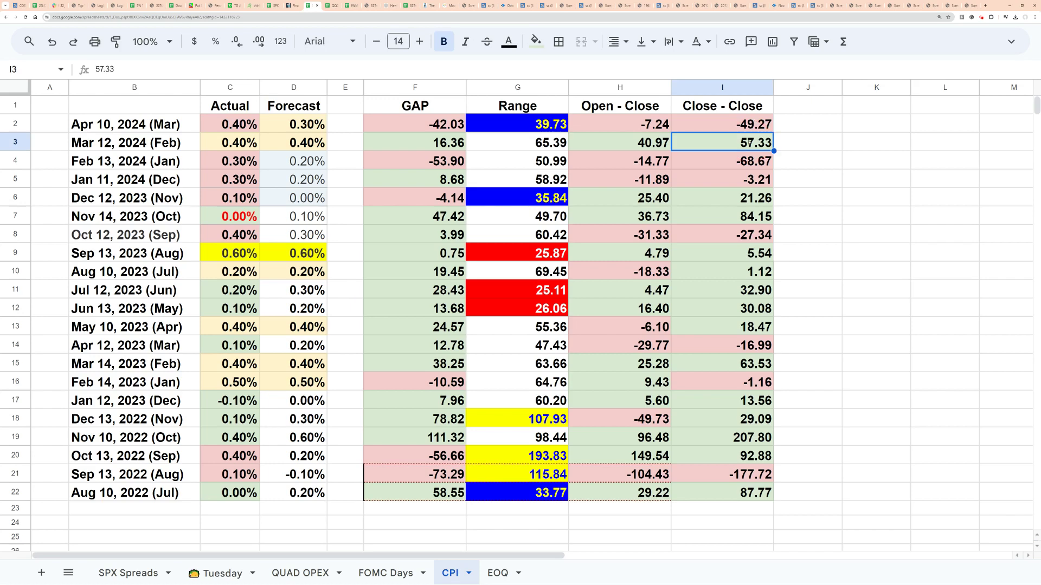
{"action": "left_click", "coordinate": [129, 147]}
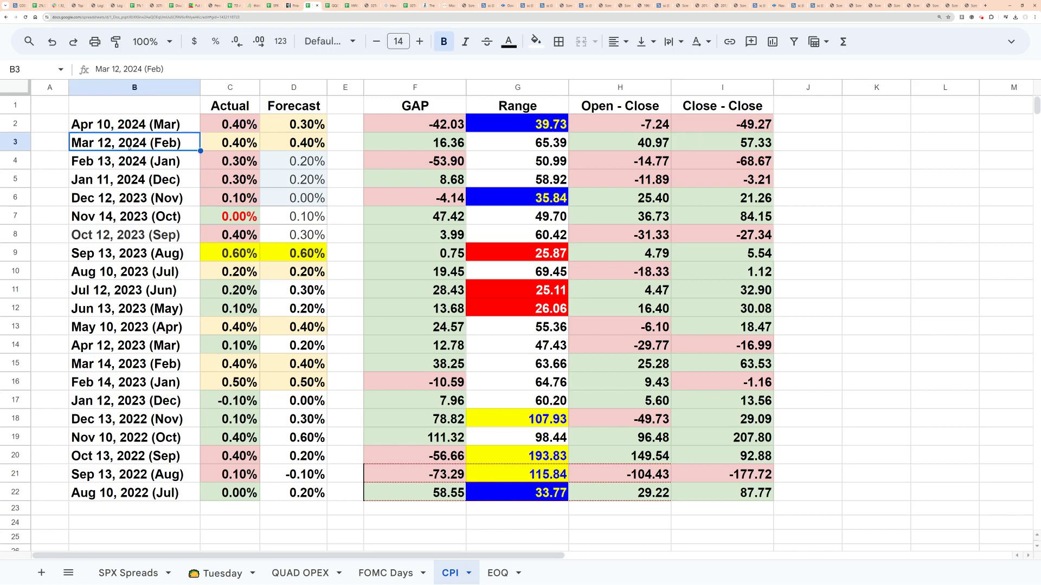
{"action": "left_click", "coordinate": [690, 146]}
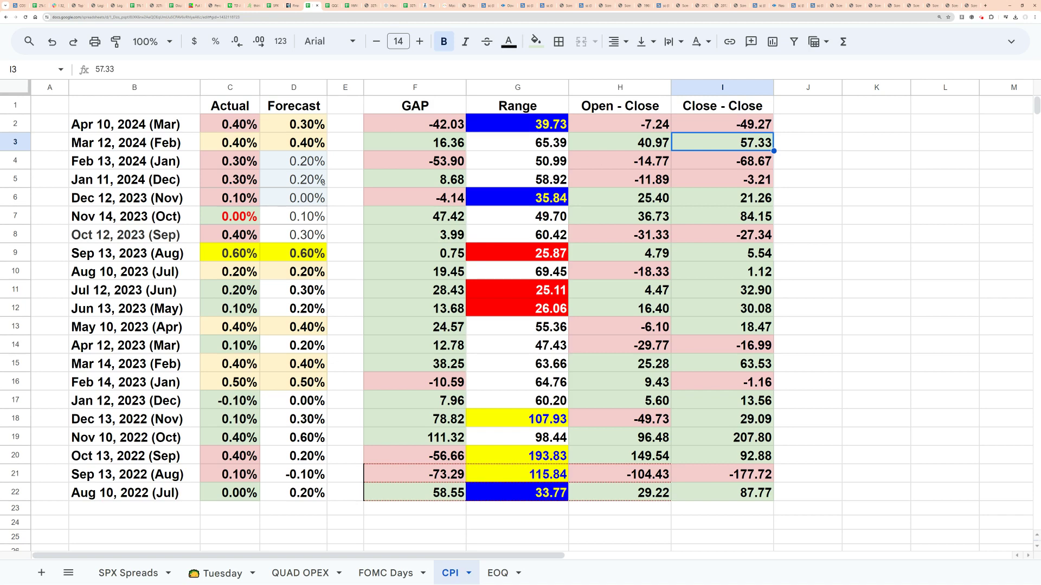
- Switch to the QQQ spreadsheet and go through the -1% levels from 5/1/24 to the row following 5/10/24
{"action": "left_click", "coordinate": [331, 5]}
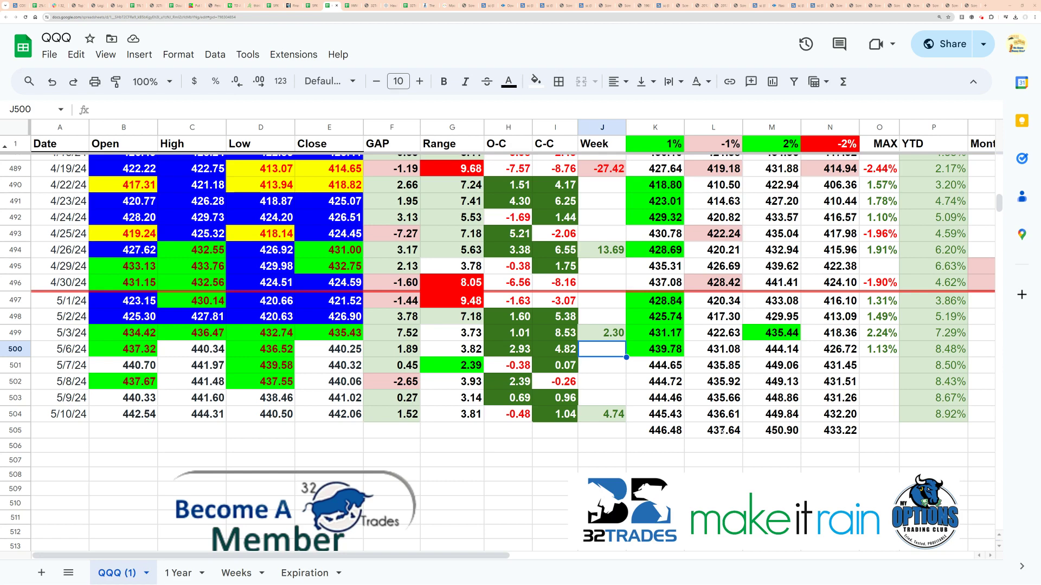
{"action": "left_click", "coordinate": [722, 301]}
{"action": "left_click", "coordinate": [722, 317]}
{"action": "left_click", "coordinate": [721, 333]}
{"action": "left_click", "coordinate": [720, 349]}
{"action": "left_click", "coordinate": [720, 365]}
{"action": "left_click", "coordinate": [719, 381]}
{"action": "left_click", "coordinate": [719, 398]}
{"action": "left_click", "coordinate": [720, 414]}
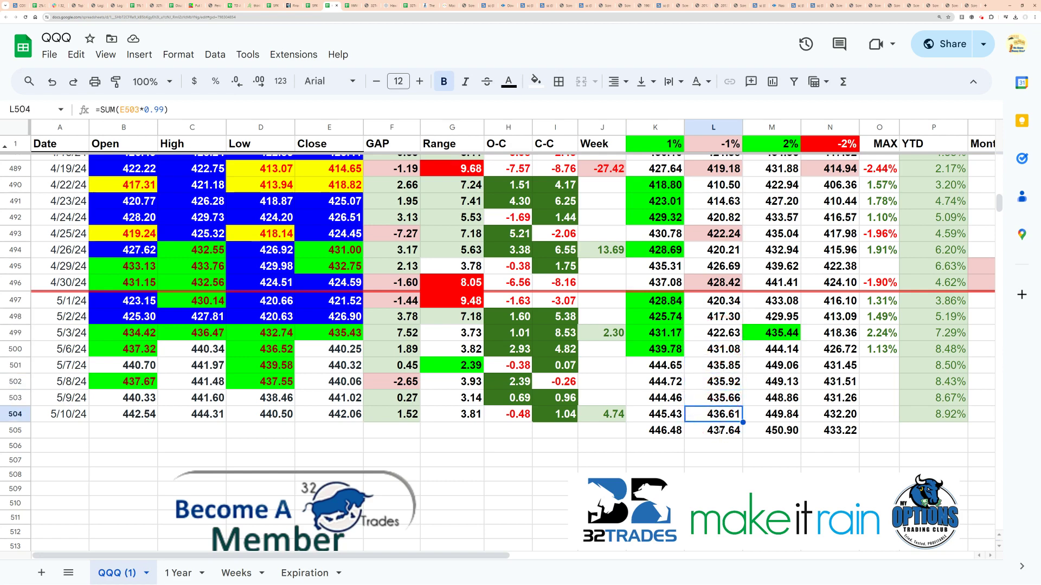
{"action": "left_click", "coordinate": [719, 431]}
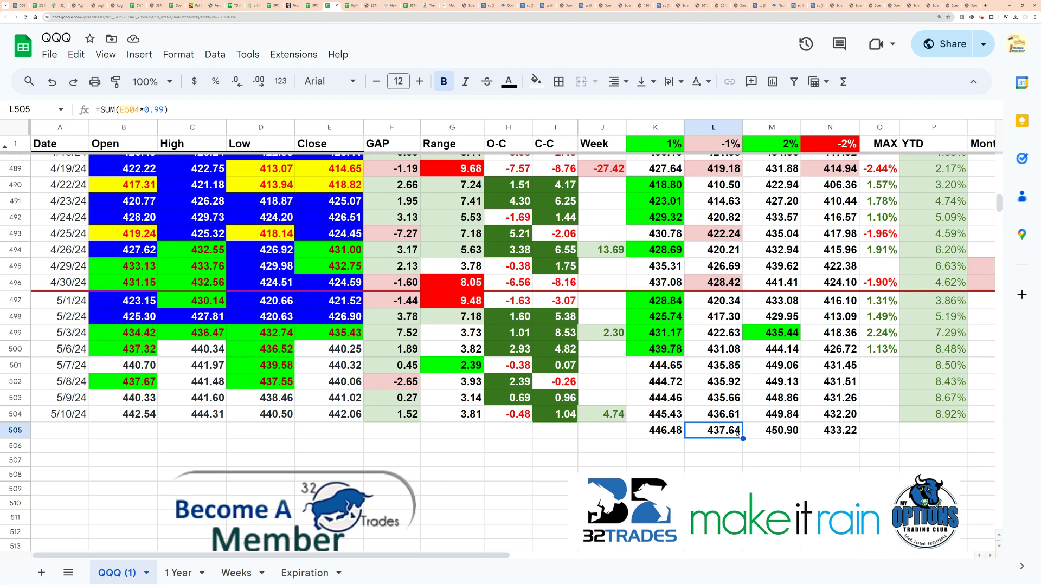
- Review the earlier QQQ -1% levels from 3/18/24 to 4/1/24 and the highlighted Week entry for 4/2/24
{"action": "scroll", "coordinate": [724, 383], "scroll_direction": "up", "scroll_amount": 1}
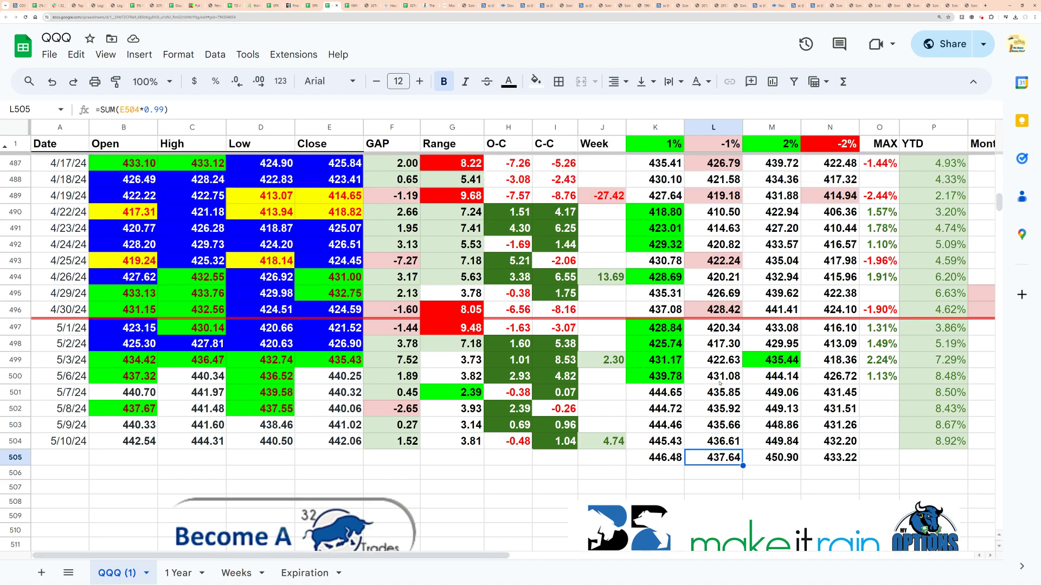
{"action": "scroll", "coordinate": [724, 383], "scroll_direction": "up", "scroll_amount": 8}
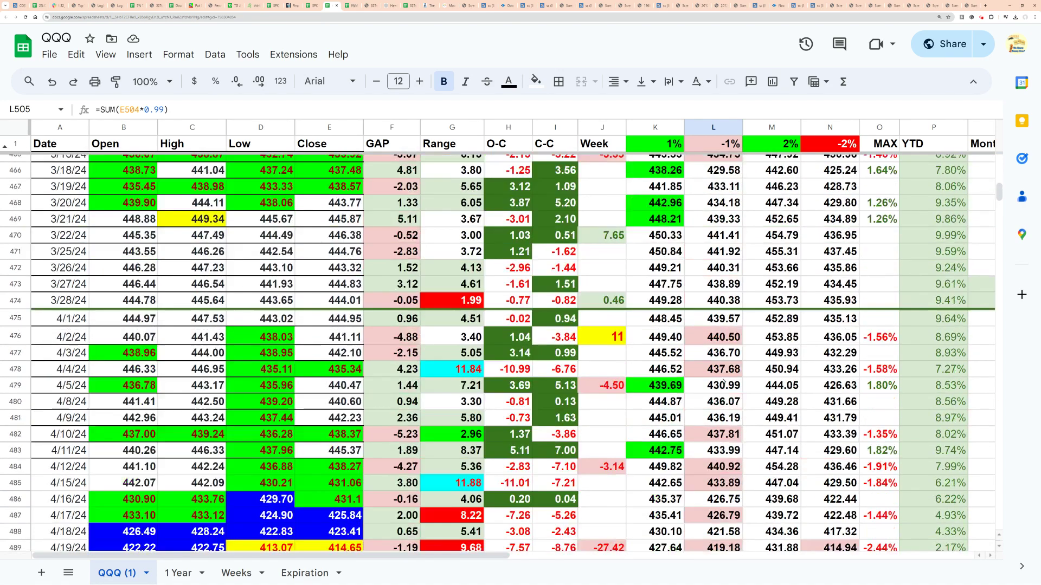
{"action": "scroll", "coordinate": [725, 380], "scroll_direction": "up", "scroll_amount": 1}
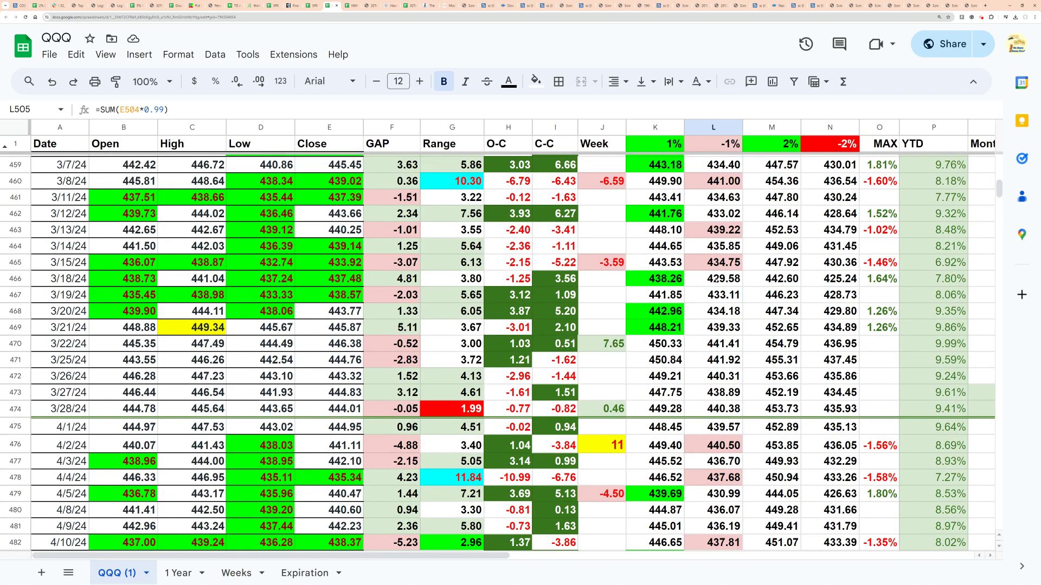
{"action": "left_click", "coordinate": [716, 279]}
{"action": "left_click", "coordinate": [718, 295]}
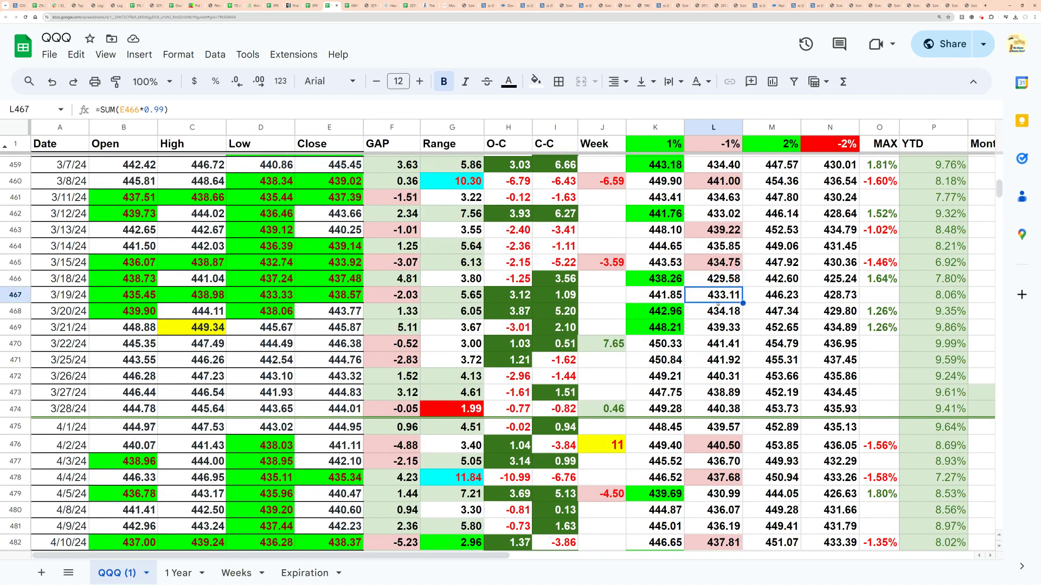
{"action": "left_click", "coordinate": [719, 311]}
{"action": "left_click", "coordinate": [718, 328]}
{"action": "left_click", "coordinate": [718, 343]}
{"action": "left_click", "coordinate": [719, 360]}
{"action": "left_click", "coordinate": [718, 376]}
{"action": "left_click", "coordinate": [717, 392]}
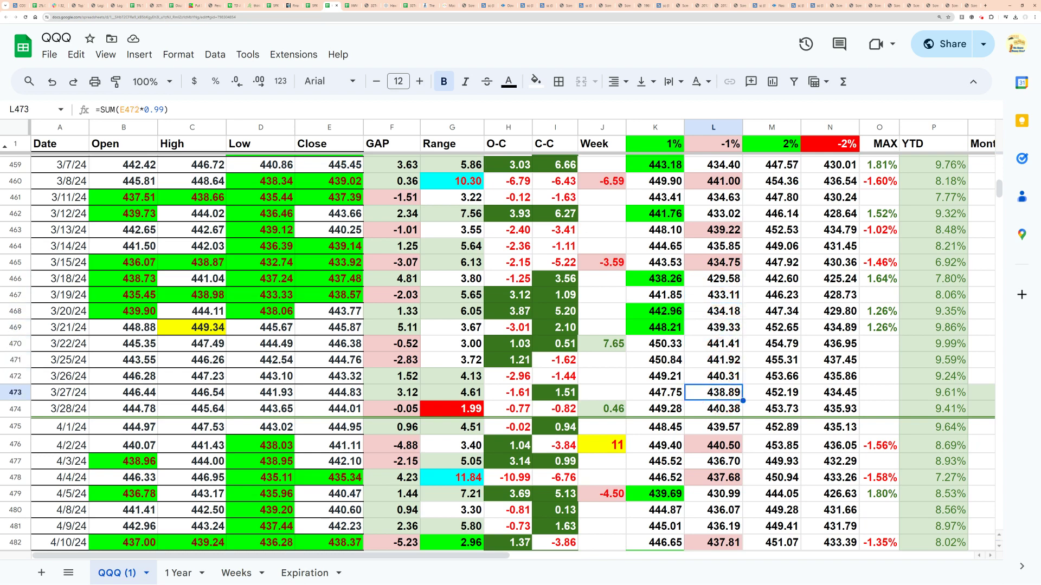
{"action": "left_click", "coordinate": [716, 412]}
{"action": "left_click", "coordinate": [715, 426]}
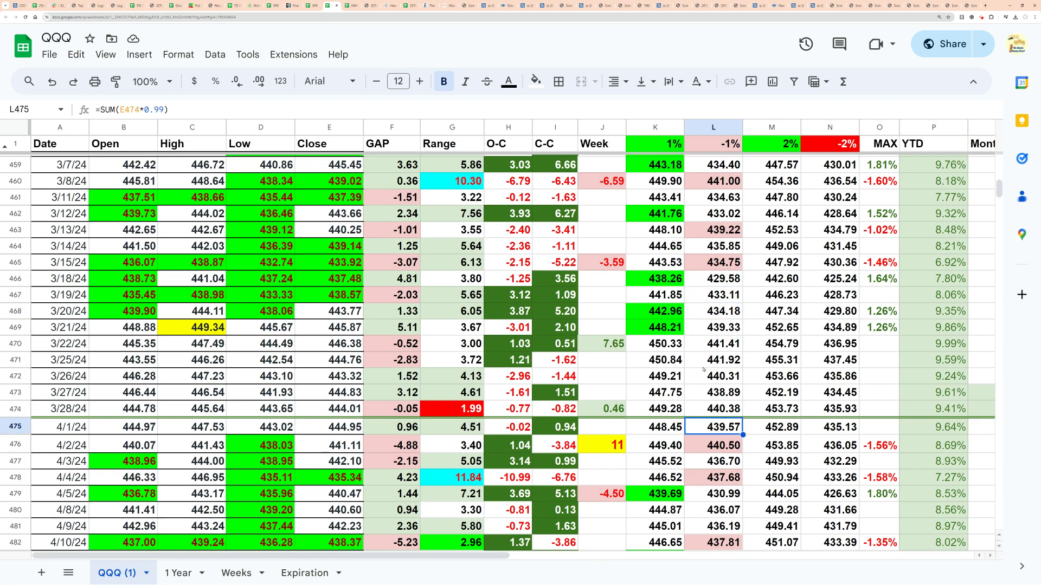
{"action": "left_click", "coordinate": [607, 446]}
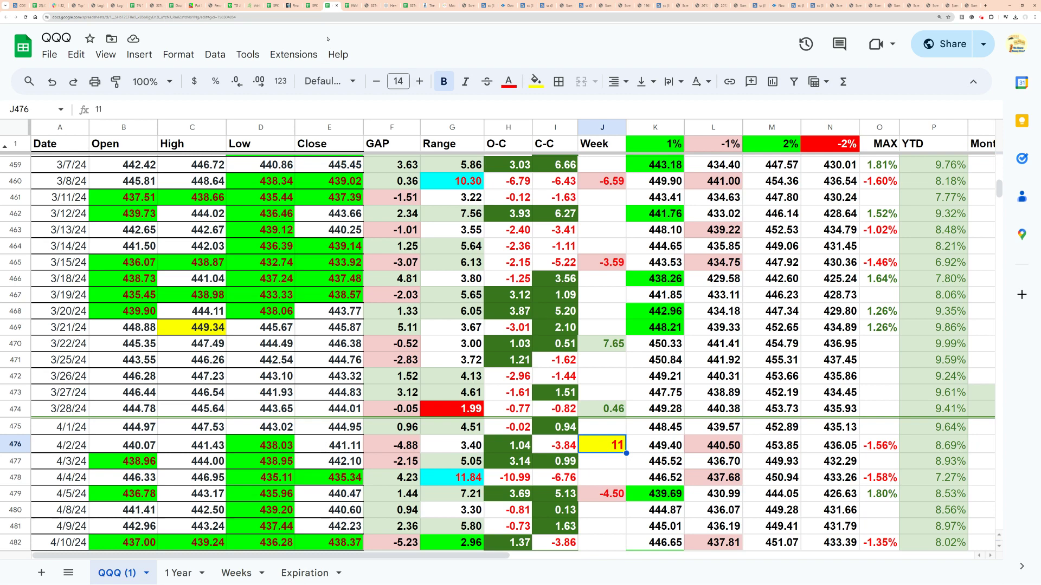
- Switch to the IWM spreadsheet and examine the May-8 low and the May-2 and May-3 closing prices
{"action": "left_click", "coordinate": [352, 7]}
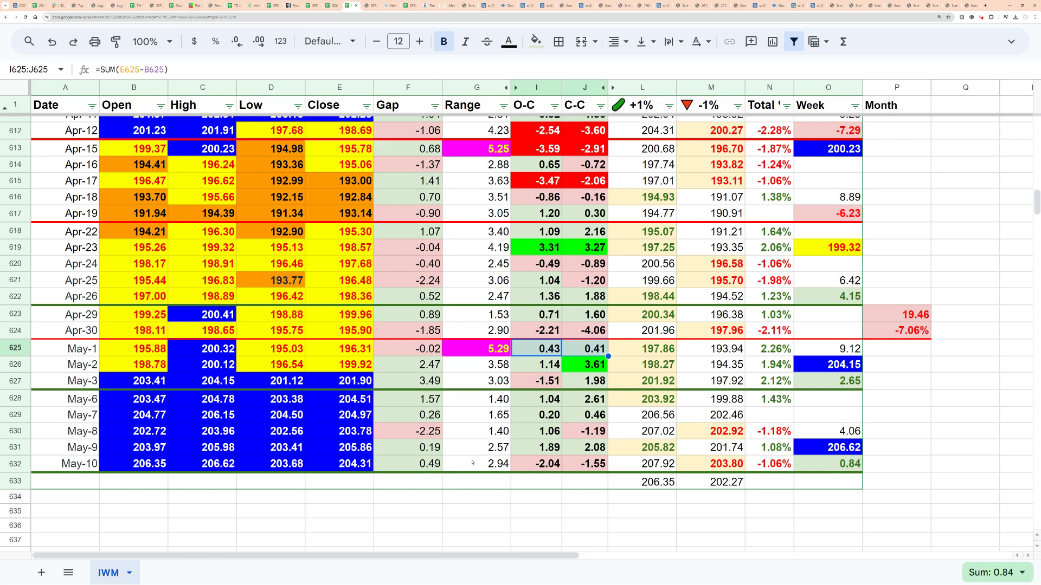
{"action": "left_click", "coordinate": [286, 434]}
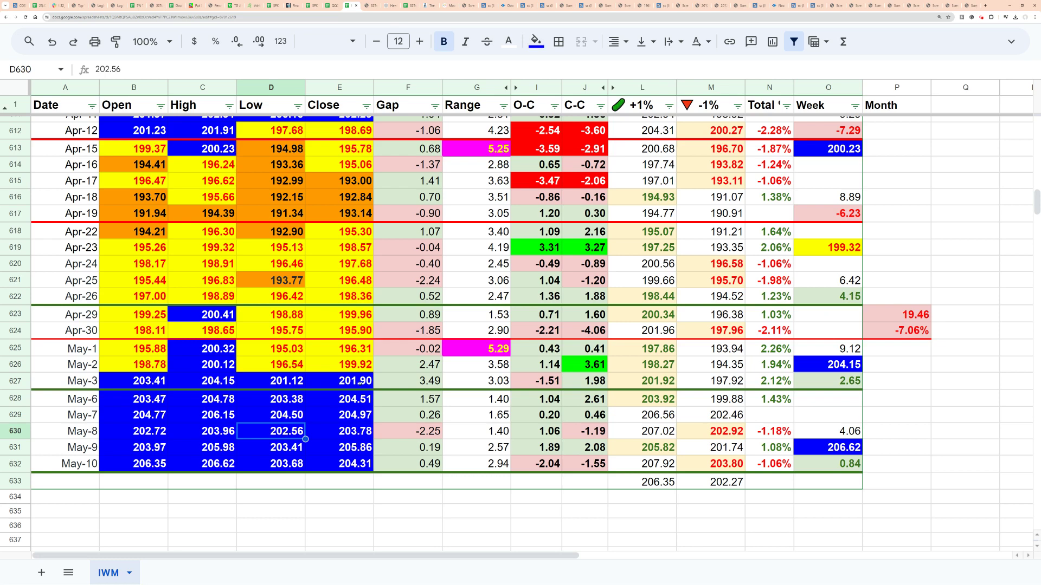
{"action": "left_click", "coordinate": [359, 382]}
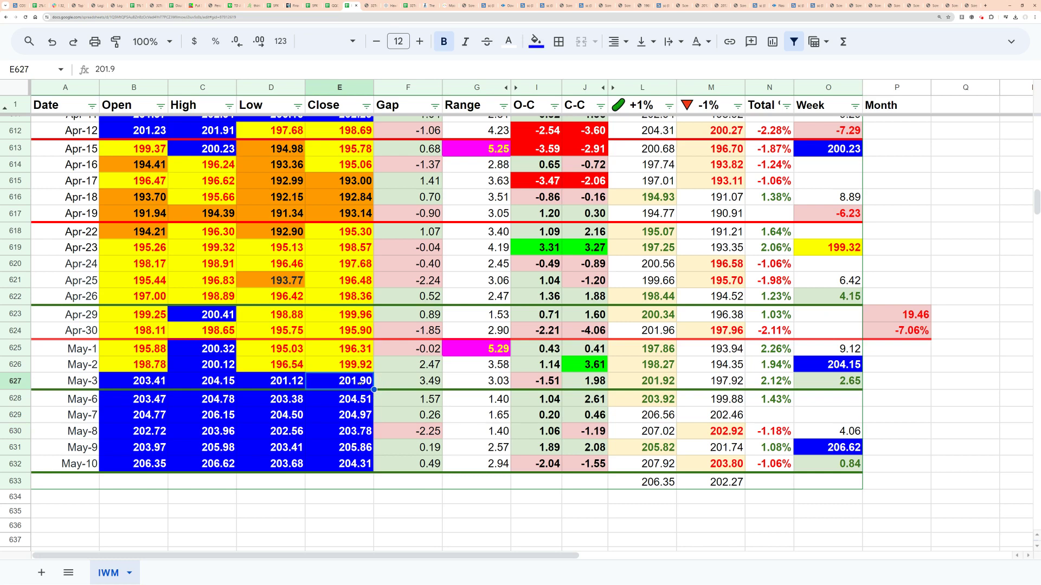
{"action": "left_click", "coordinate": [359, 368]}
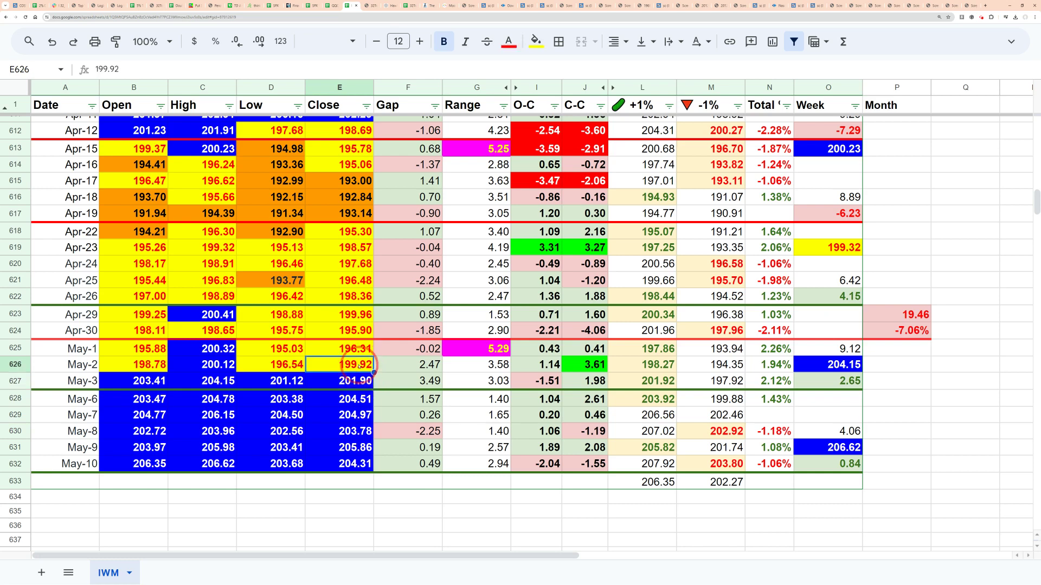
{"action": "left_click", "coordinate": [357, 382]}
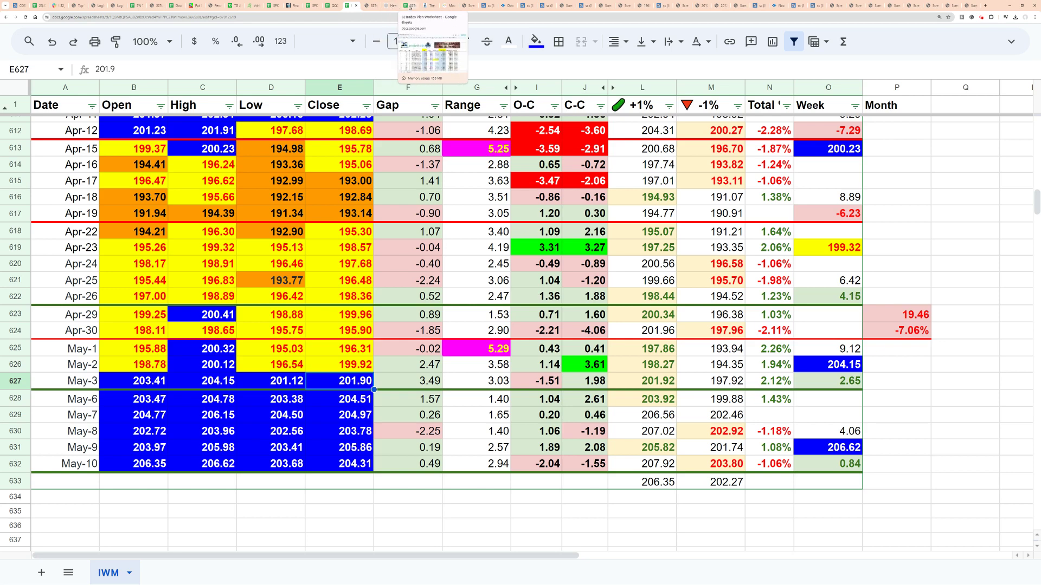
- Open the saved screenshot of the /YM, /NQ, /ES and /RTY futures charts
{"action": "left_click", "coordinate": [469, 7]}
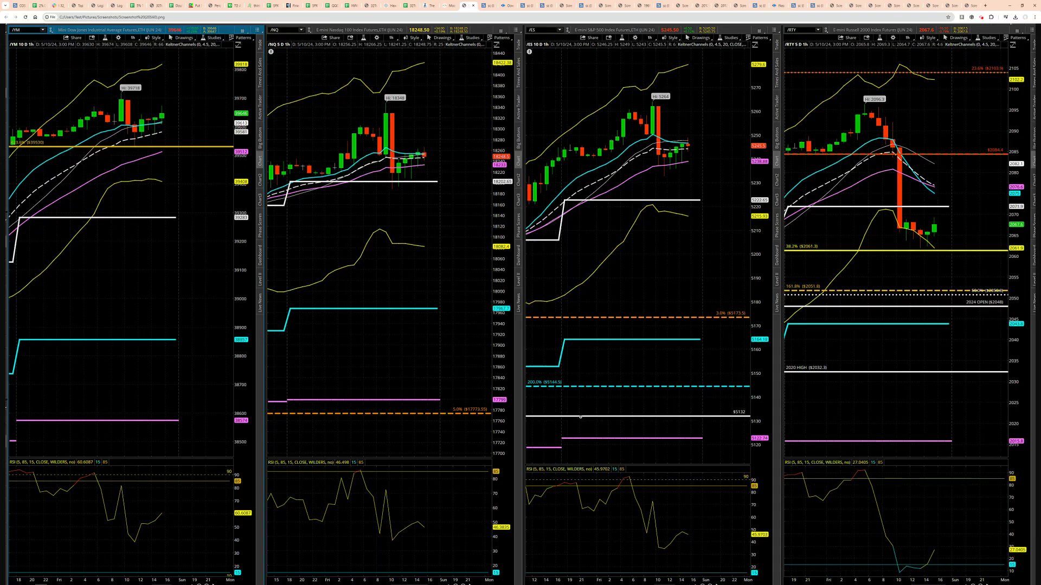